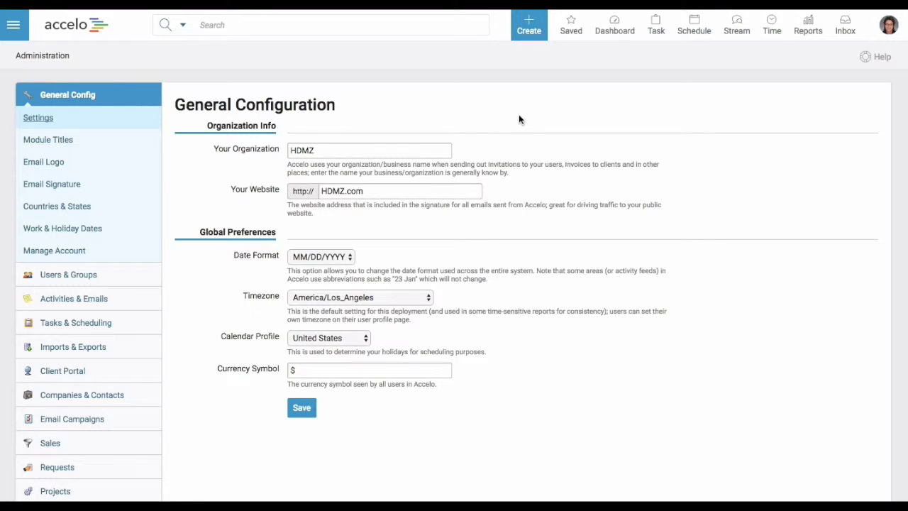
# Scroll General Configuration, then open and close the main navigation panel.
pyautogui.scroll(-1, 519, 119)
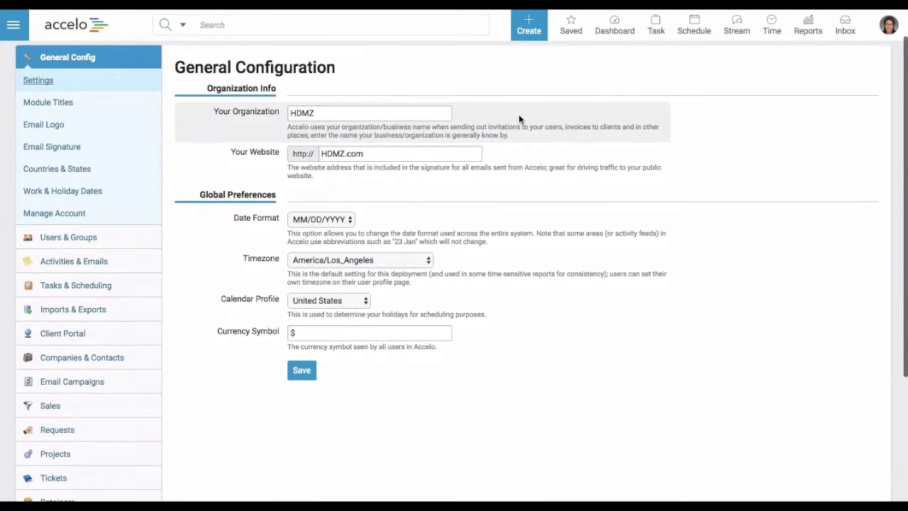
pyautogui.scroll(-2, 518, 119)
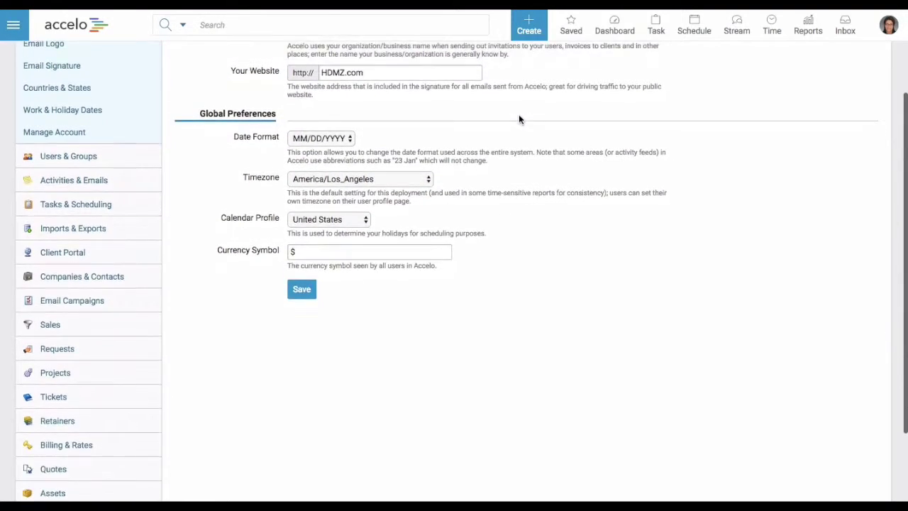
pyautogui.scroll(2, 518, 119)
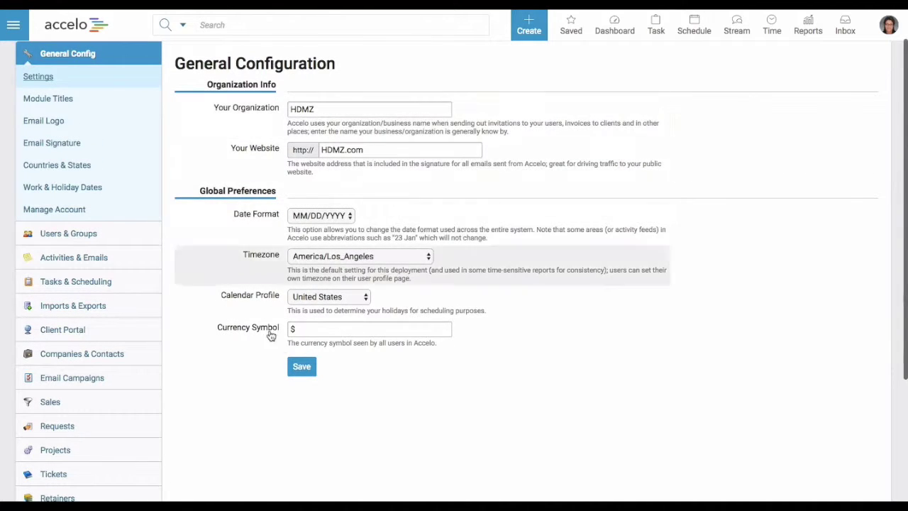
pyautogui.click(13, 27)
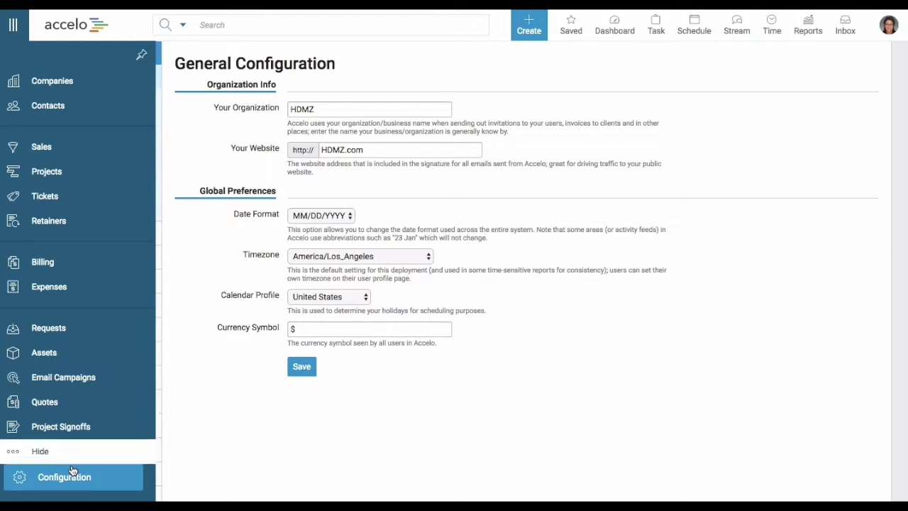
pyautogui.click(323, 457)
# Expand Sales in the settings sidebar and go to Progressions & Fields.
pyautogui.scroll(-1, 167, 288)
pyautogui.scroll(-2, 165, 287)
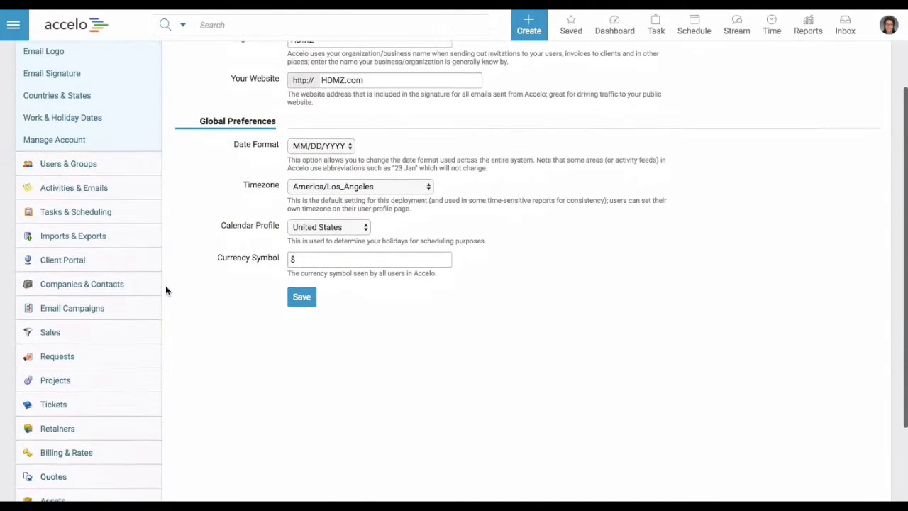
pyautogui.click(95, 332)
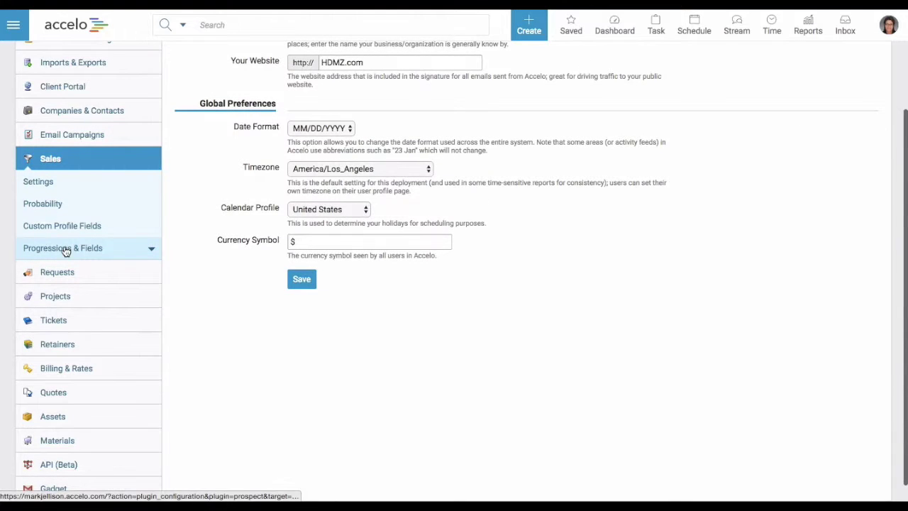
pyautogui.click(65, 250)
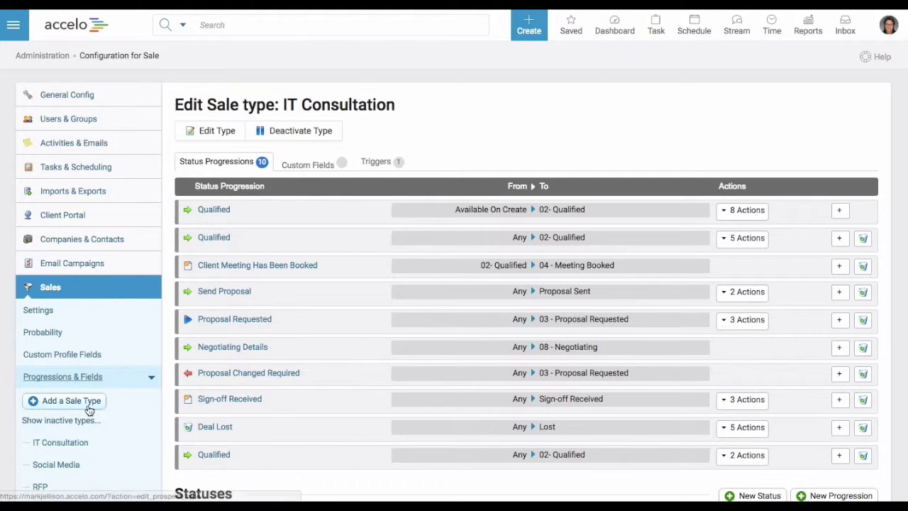
# Review the progressions list, expanding and collapsing the Qualified progression's 8 Actions.
pyautogui.scroll(-3, 89, 409)
pyautogui.scroll(-1, 89, 409)
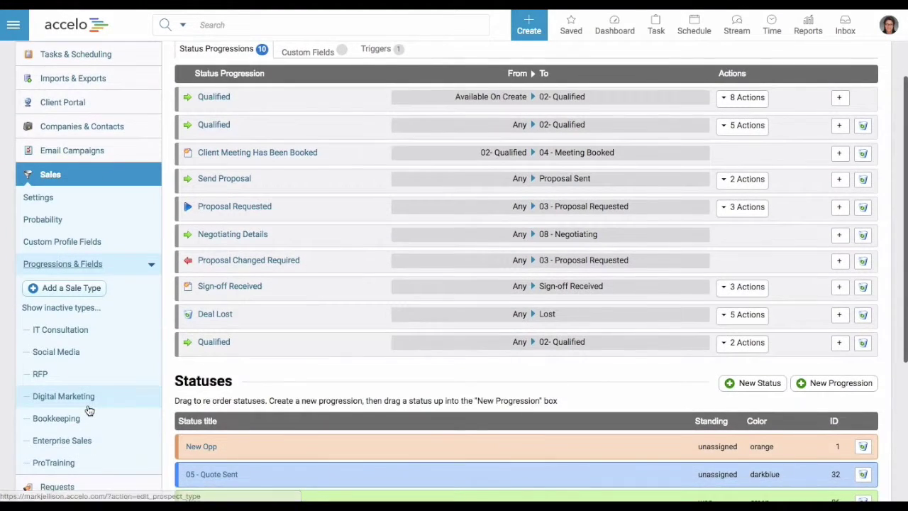
pyautogui.scroll(-1, 88, 409)
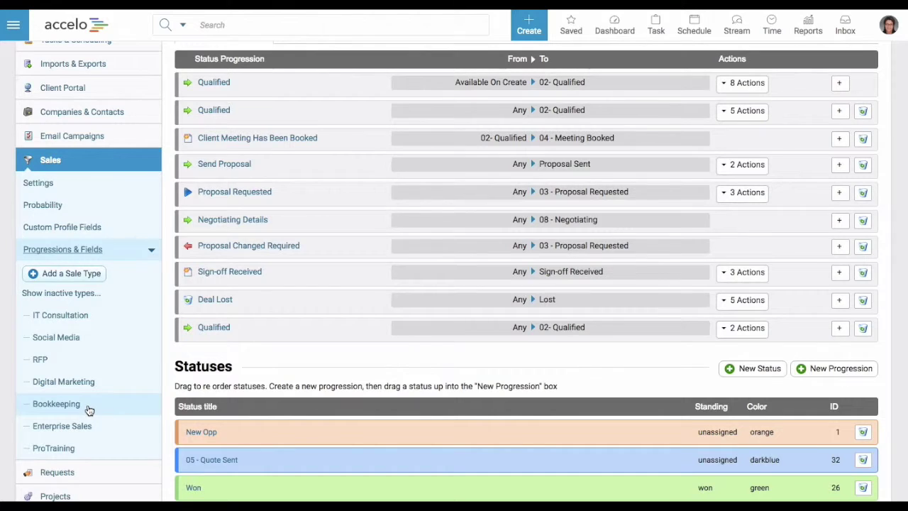
pyautogui.scroll(-2, 89, 410)
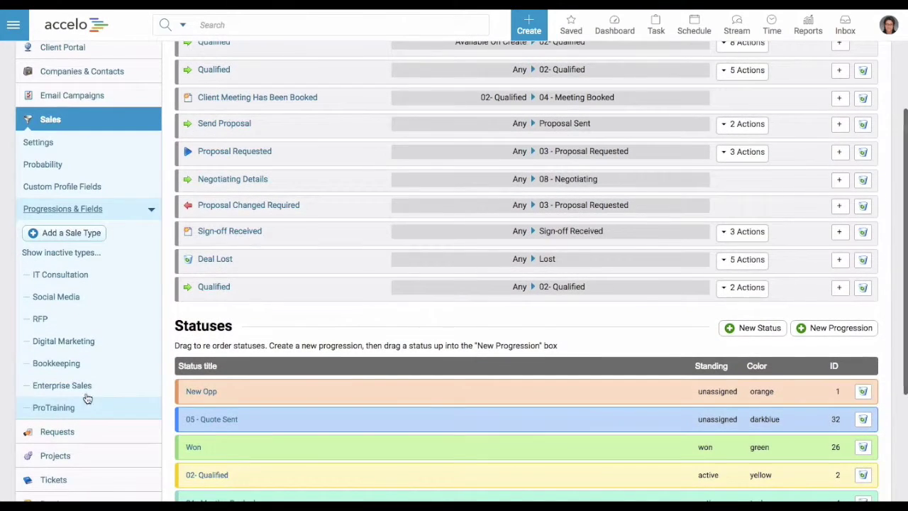
pyautogui.scroll(1, 83, 310)
pyautogui.scroll(2, 83, 310)
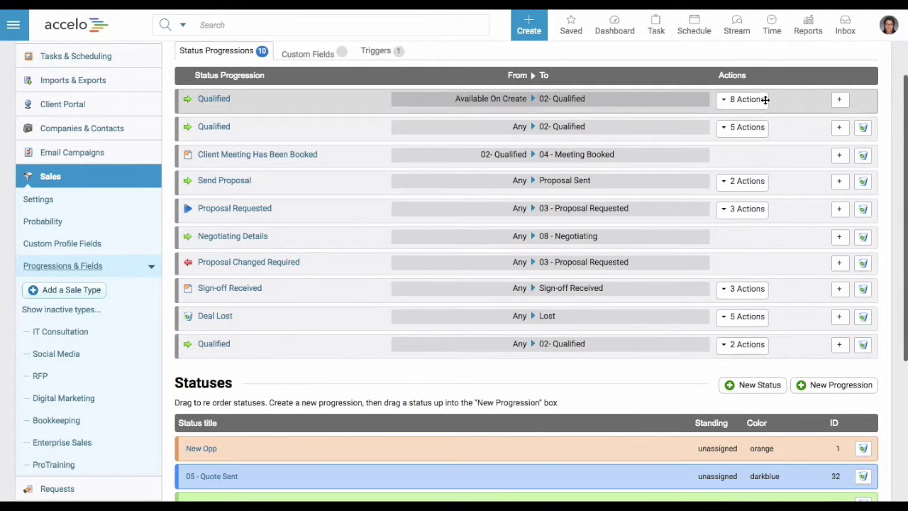
pyautogui.click(724, 102)
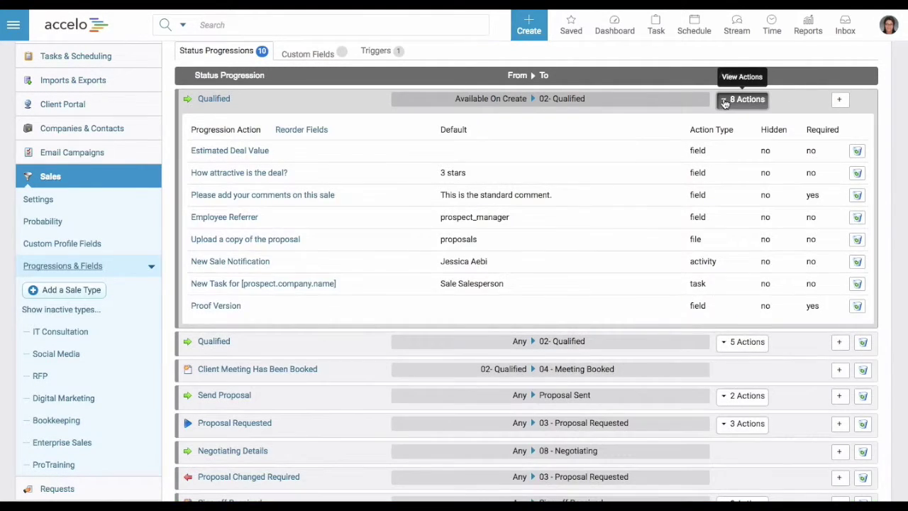
pyautogui.click(724, 101)
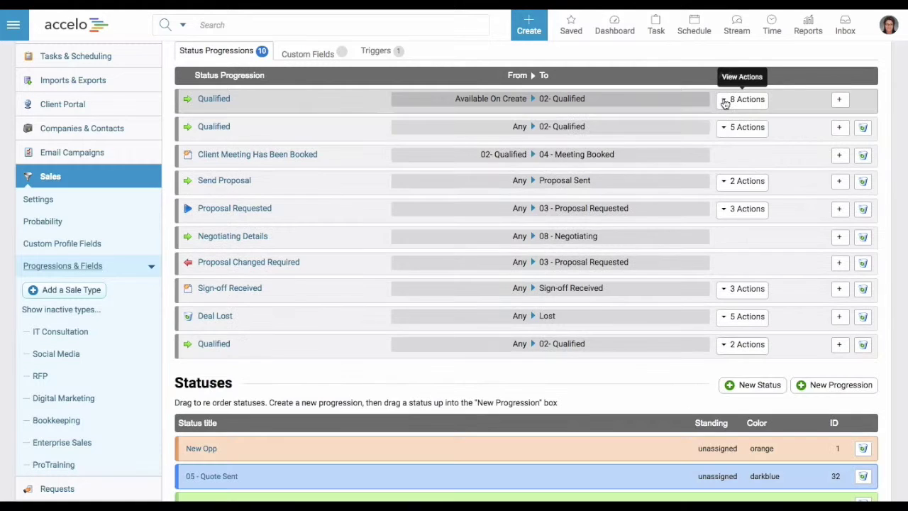
pyautogui.scroll(-3, 624, 219)
pyautogui.scroll(-2, 626, 219)
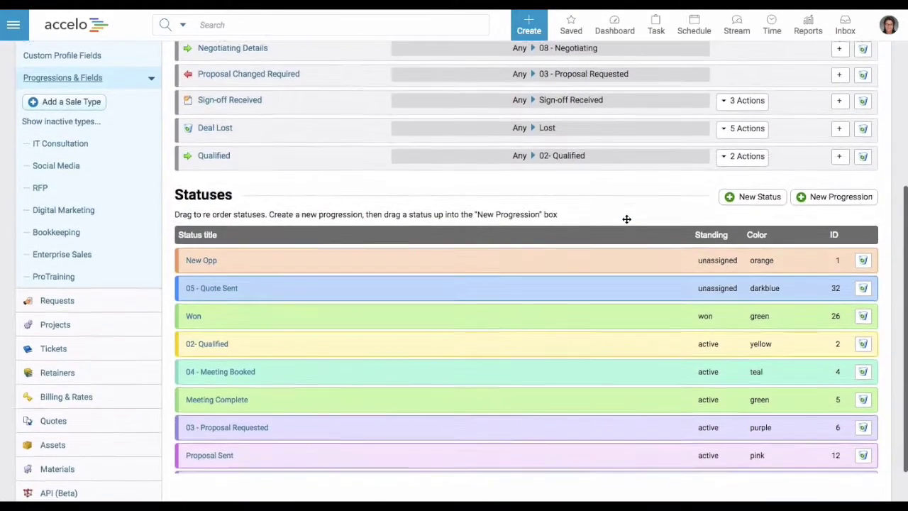
pyautogui.scroll(-1, 626, 218)
# Start a new status titled 'New opportunity' with active standing and Orange colour.
pyautogui.click(760, 167)
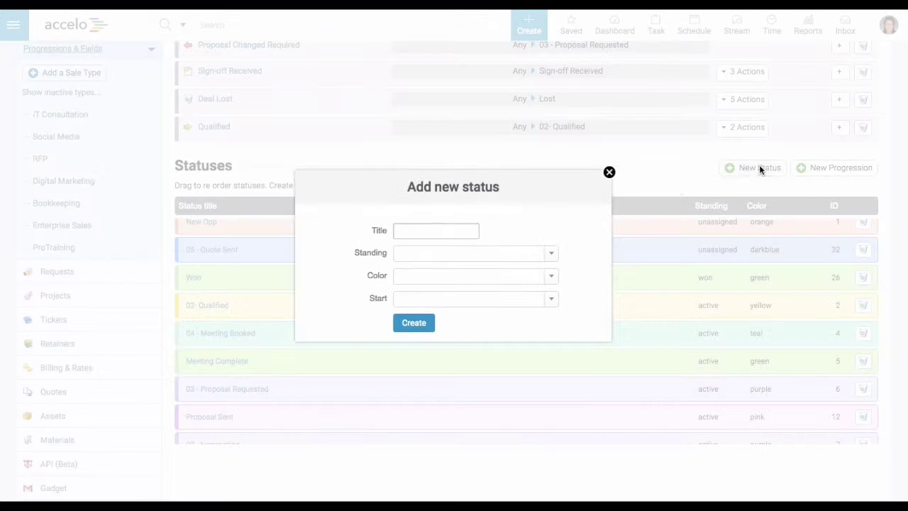
pyautogui.click(426, 230)
pyautogui.write('N')
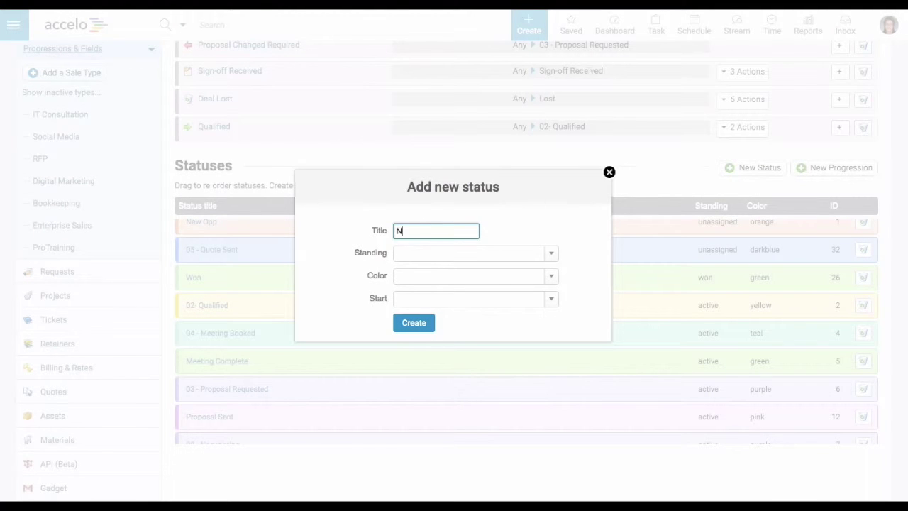
pyautogui.write('ew opportunity')
pyautogui.click(430, 251)
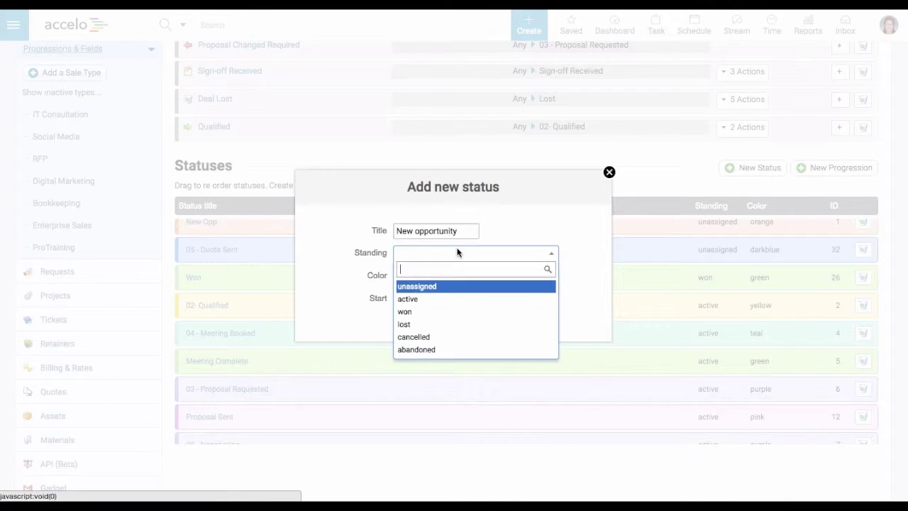
pyautogui.click(418, 299)
pyautogui.click(419, 275)
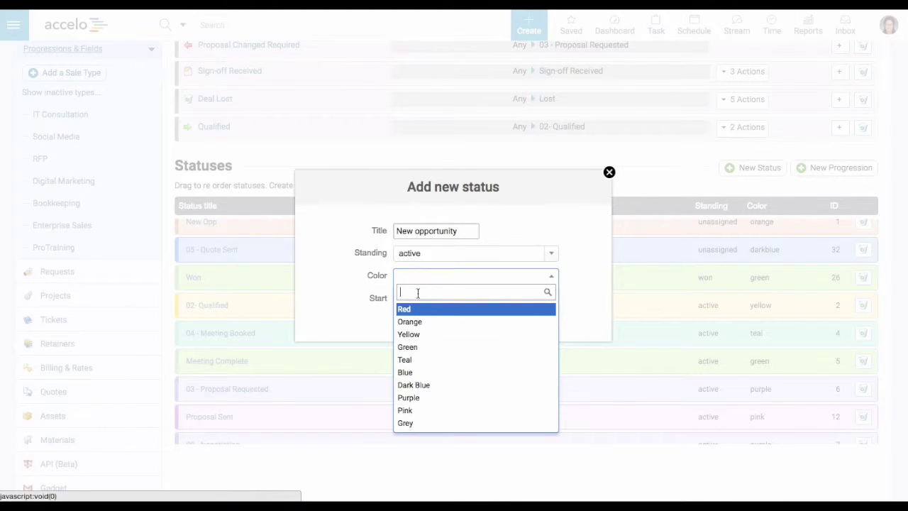
pyautogui.click(413, 322)
# Make 'New opportunity' a starting status, keep Orange, and create it.
pyautogui.click(410, 300)
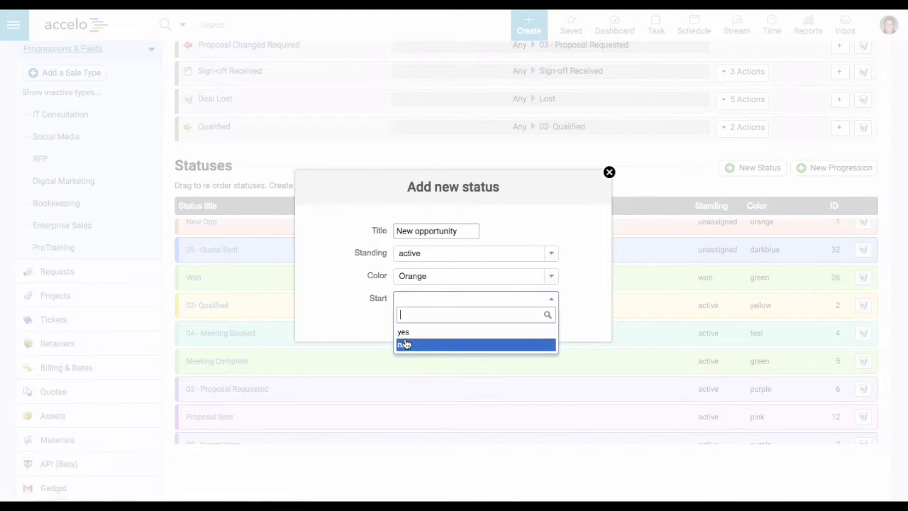
pyautogui.click(407, 345)
pyautogui.click(416, 299)
pyautogui.click(404, 332)
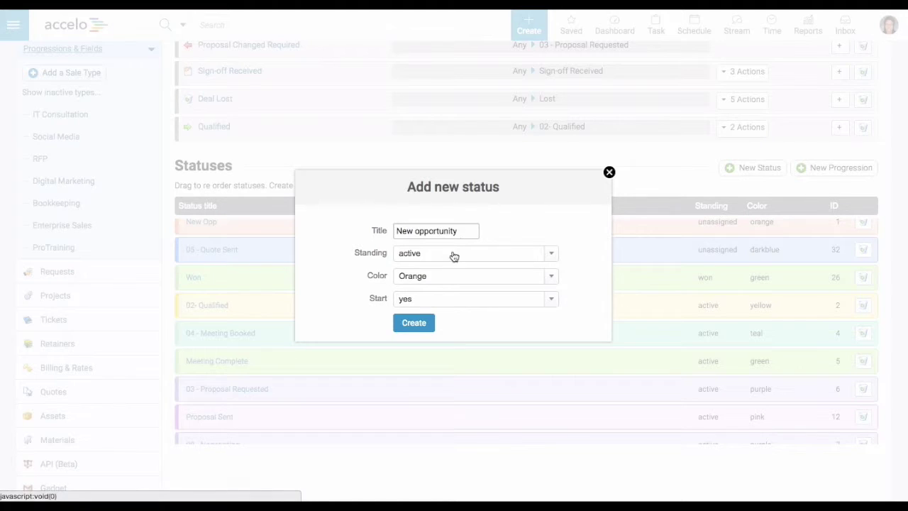
pyautogui.click(462, 230)
pyautogui.moveTo(462, 230); pyautogui.dragTo(385, 232)
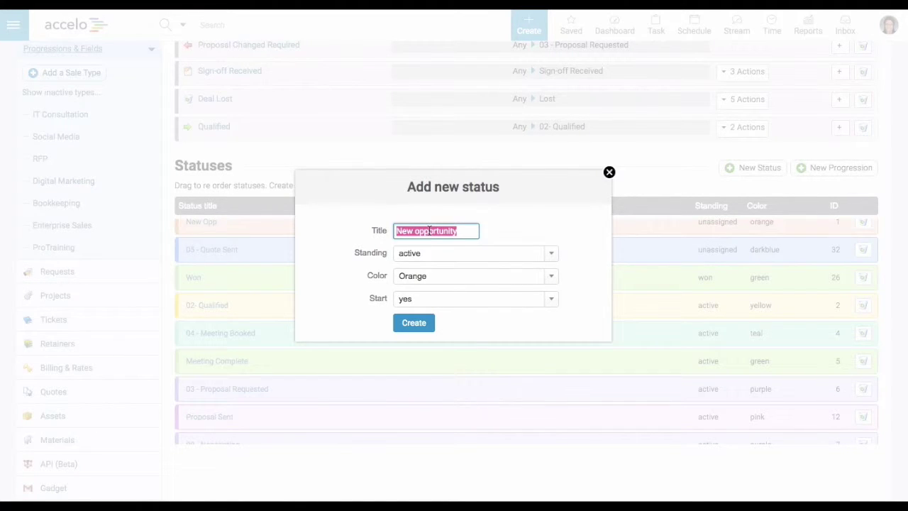
pyautogui.click(439, 282)
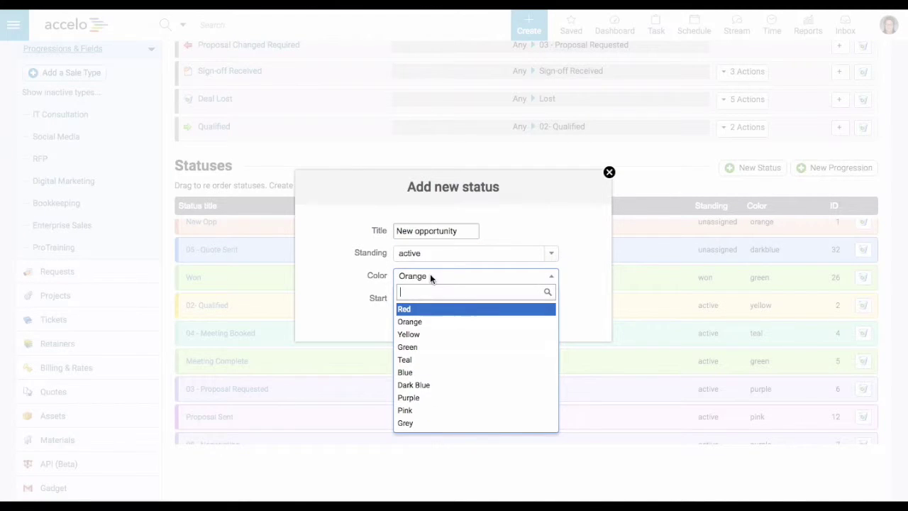
pyautogui.click(417, 321)
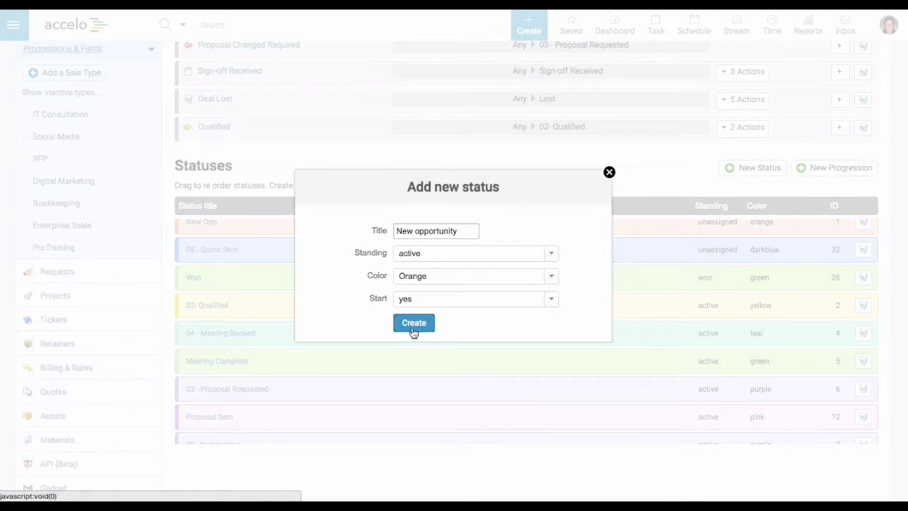
pyautogui.click(414, 325)
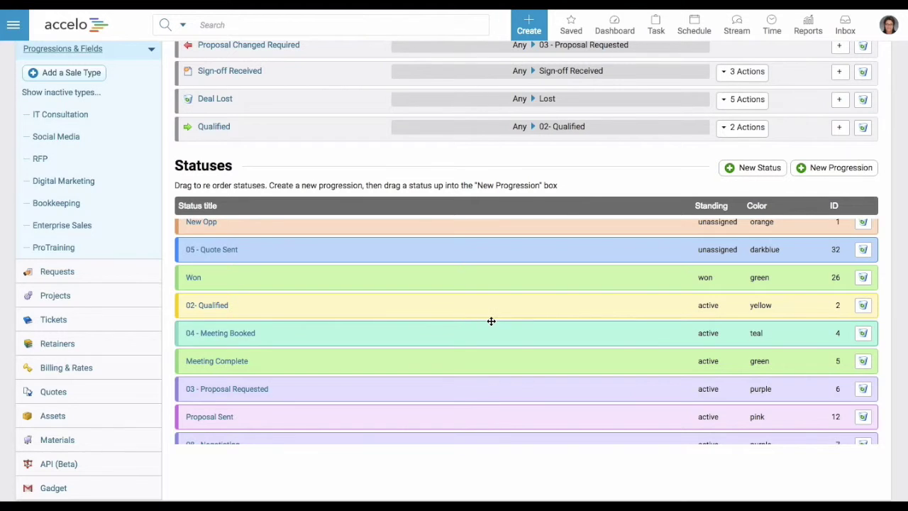
# Create and save a progression from New Opp to 02- Qualified.
pyautogui.click(819, 168)
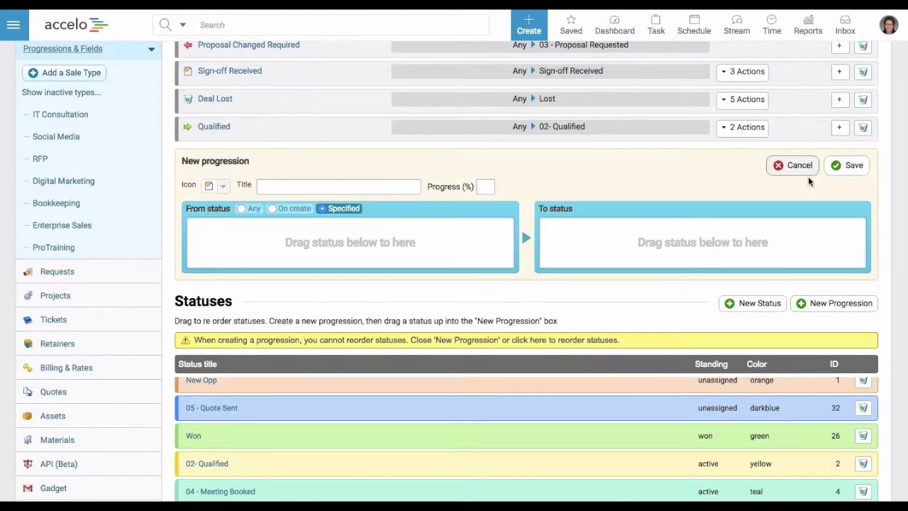
pyautogui.scroll(2, 357, 474)
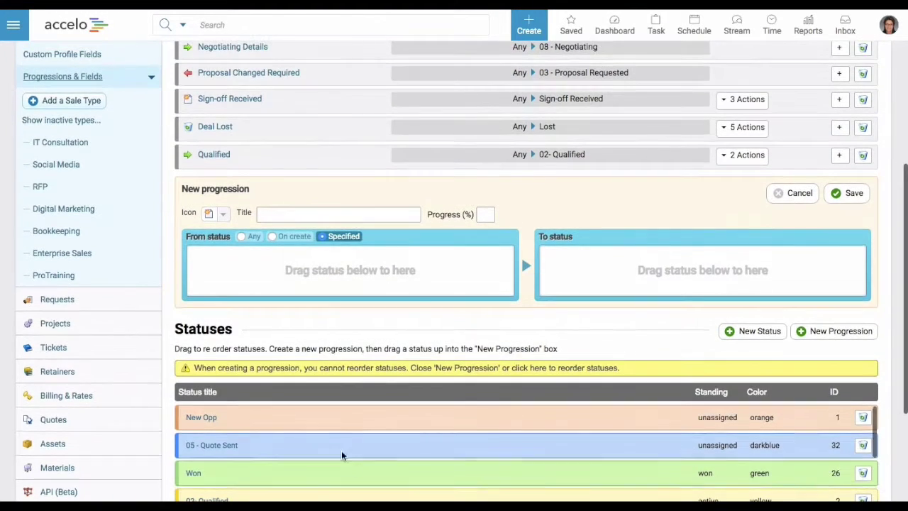
pyautogui.moveTo(334, 419); pyautogui.dragTo(342, 274)
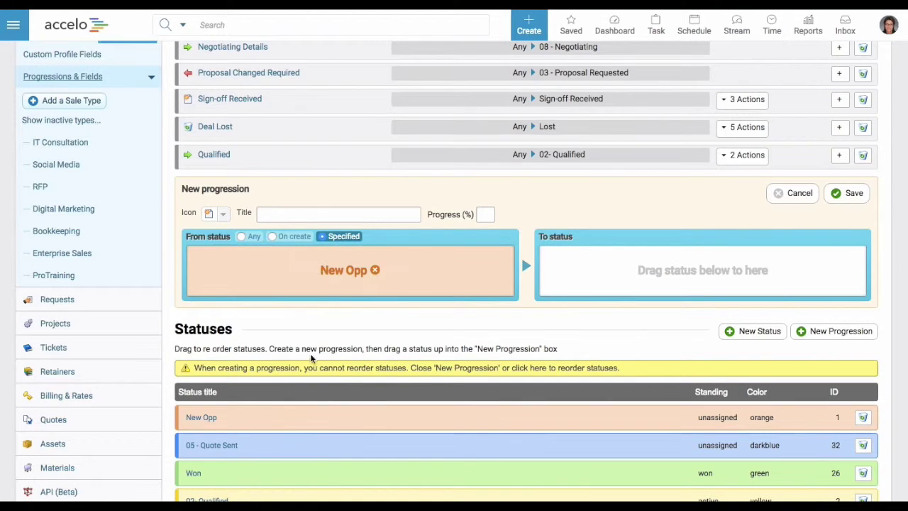
pyautogui.scroll(-2, 321, 449)
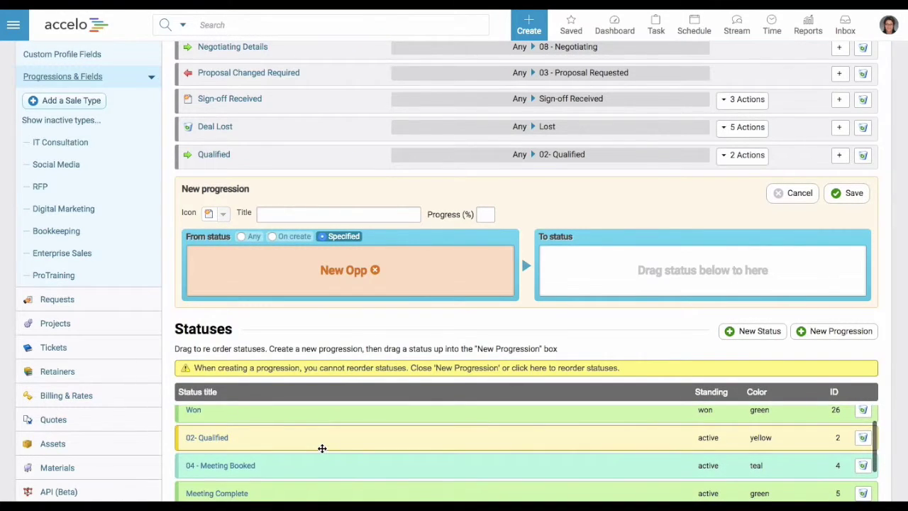
pyautogui.moveTo(323, 444); pyautogui.dragTo(647, 283)
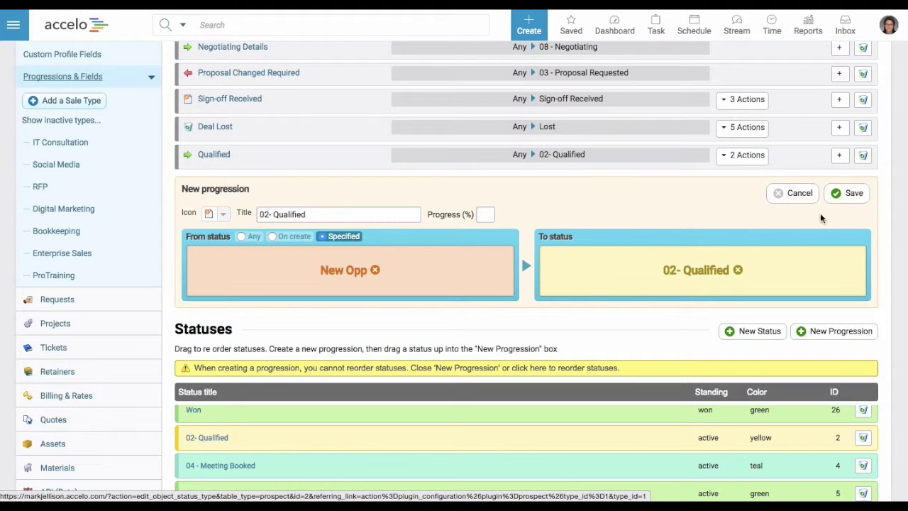
pyautogui.click(842, 199)
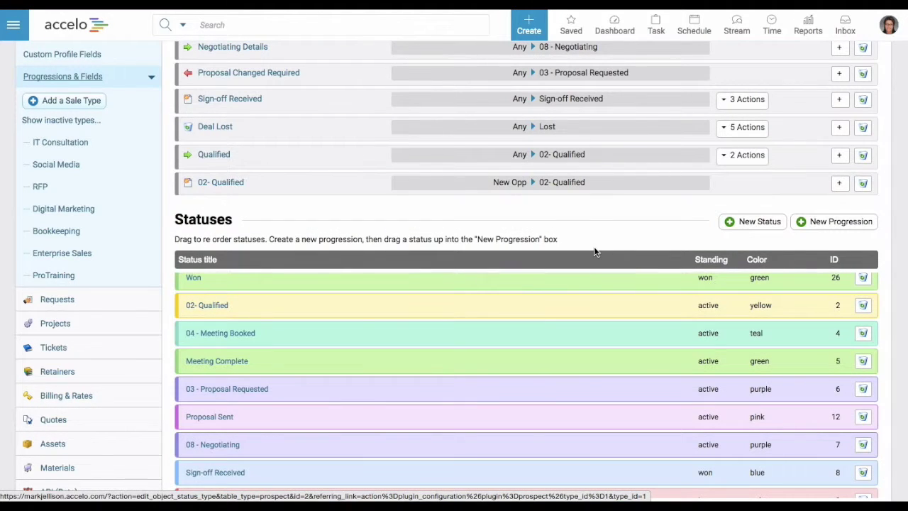
pyautogui.click(838, 184)
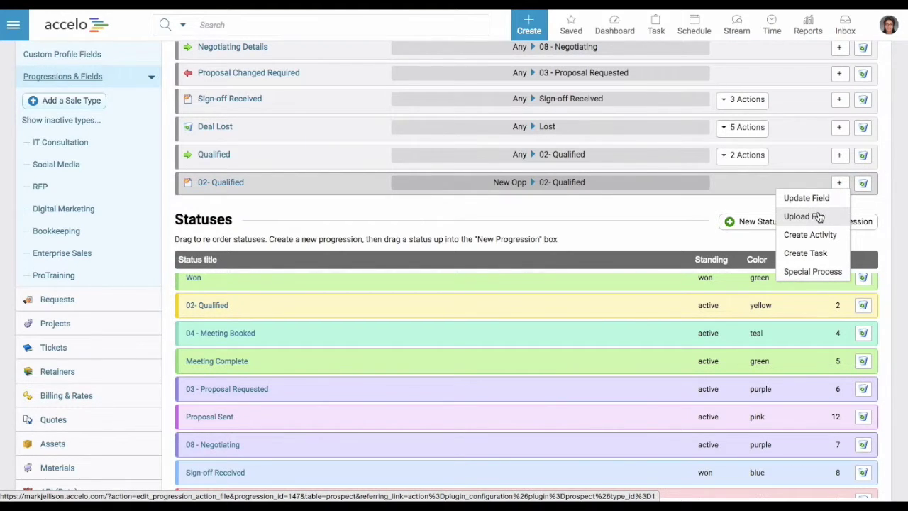
# Choose Create Activity as the progression's new action.
pyautogui.click(815, 235)
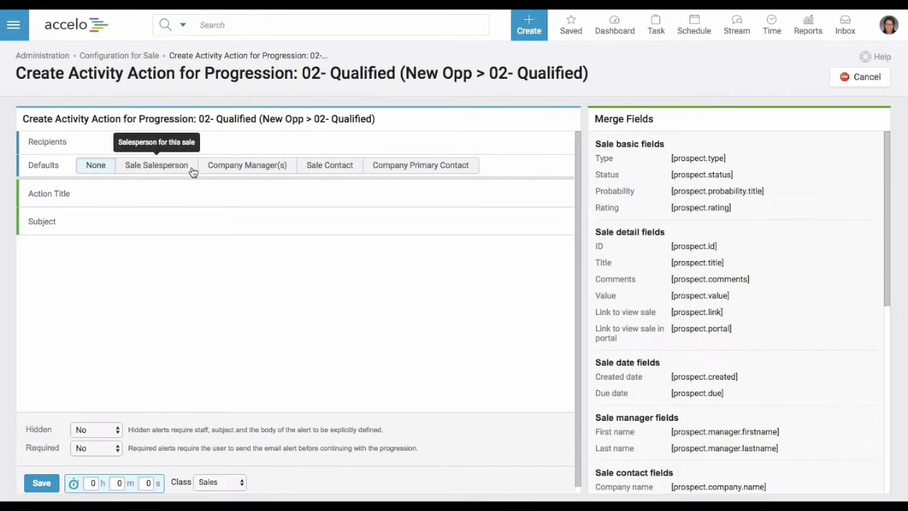
# Default recipients to Sale Contact and set subject 'Thank you for considering Accelo'.
pyautogui.click(319, 166)
pyautogui.write('Thank you')
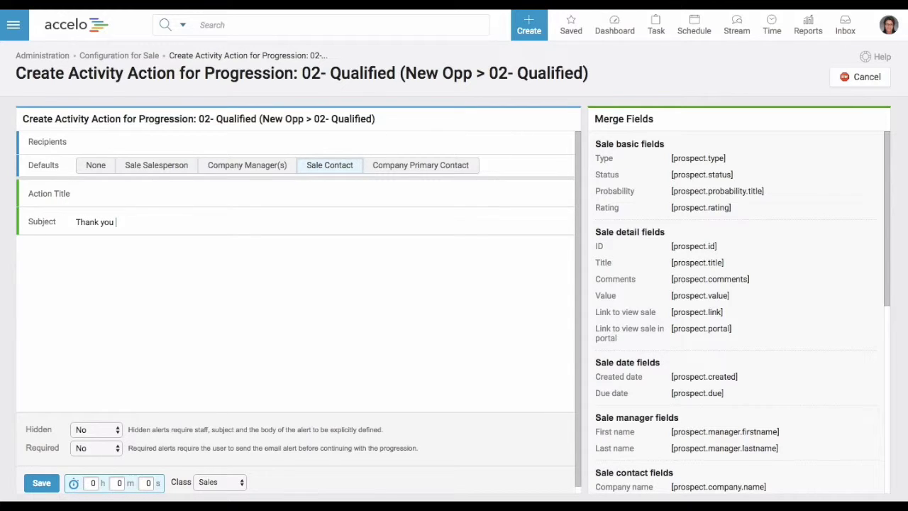
pyautogui.write('for considering Ac')
pyautogui.write('celo')
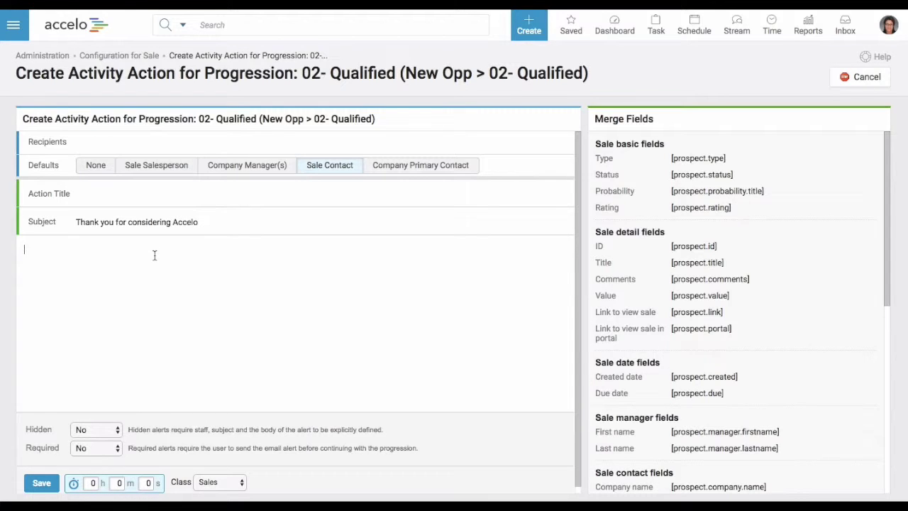
pyautogui.write('G')
pyautogui.scroll(-3, 695, 358)
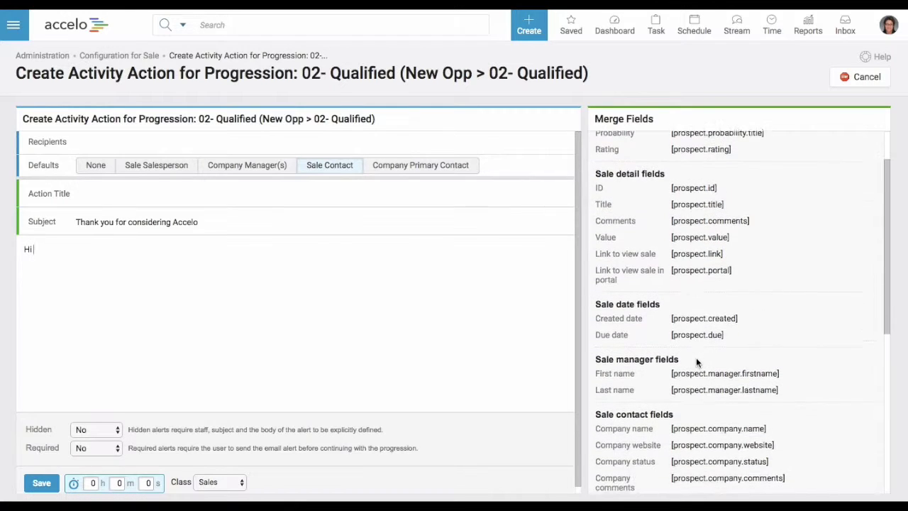
# Insert the [prospect.contact.firstname] merge field after 'Hi' in the email body.
pyautogui.scroll(-1, 695, 356)
pyautogui.scroll(-2, 695, 357)
pyautogui.scroll(-1, 696, 357)
pyautogui.scroll(-1, 696, 358)
pyautogui.scroll(-2, 695, 358)
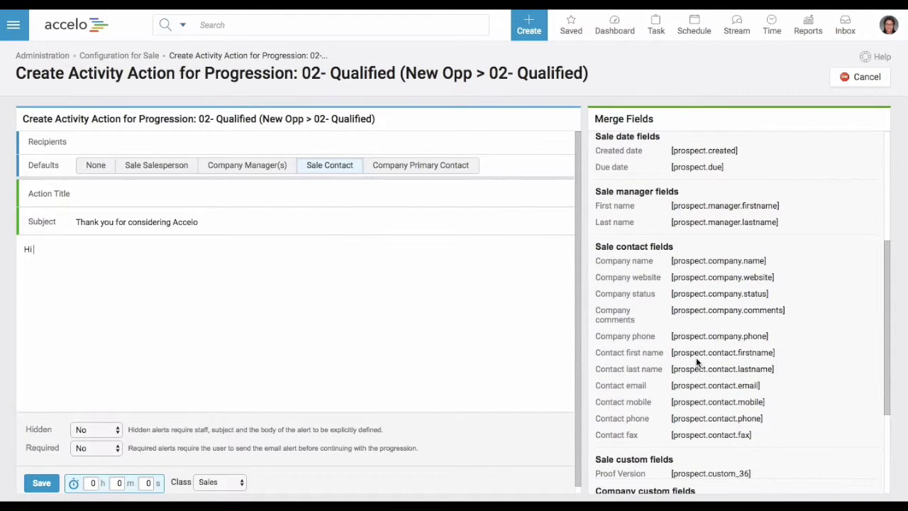
pyautogui.moveTo(671, 352); pyautogui.dragTo(778, 352)
pyautogui.hotkey('ctrl', 'c')
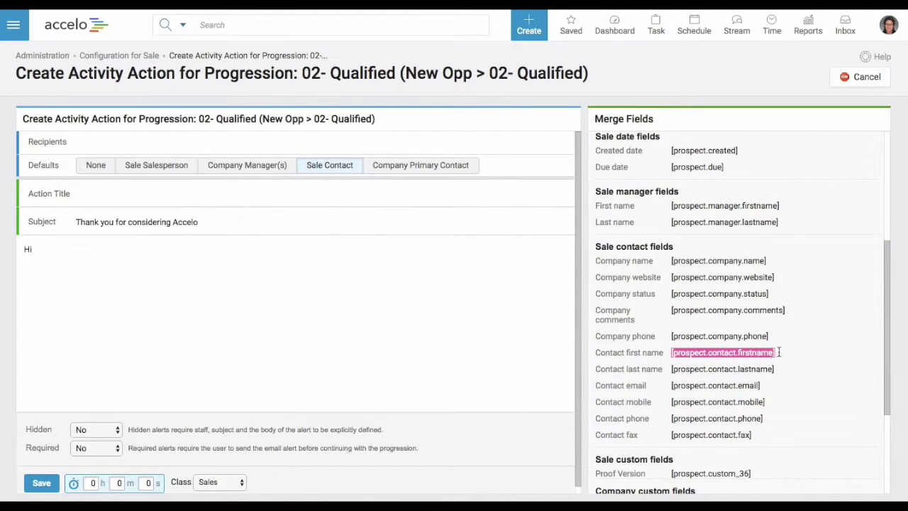
pyautogui.click(87, 249)
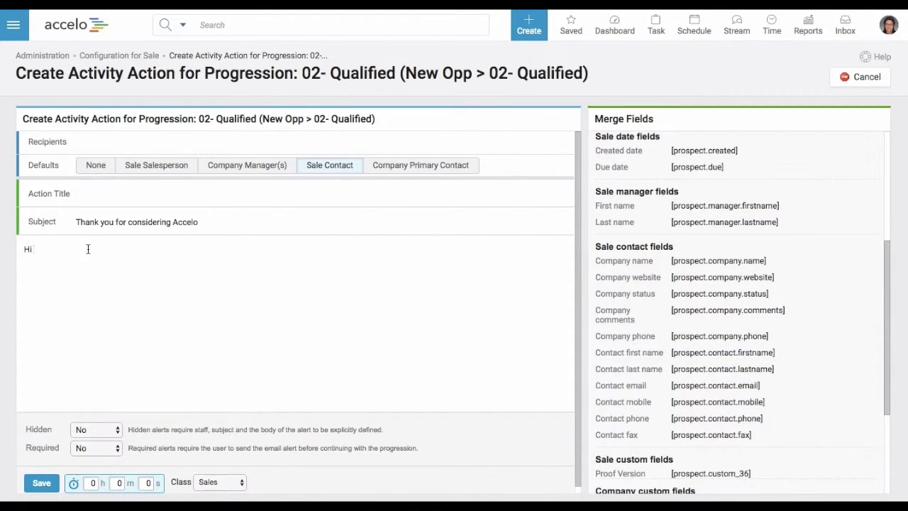
pyautogui.hotkey('ctrl', 'v')
pyautogui.click(22, 259)
pyautogui.press('BackSpace')
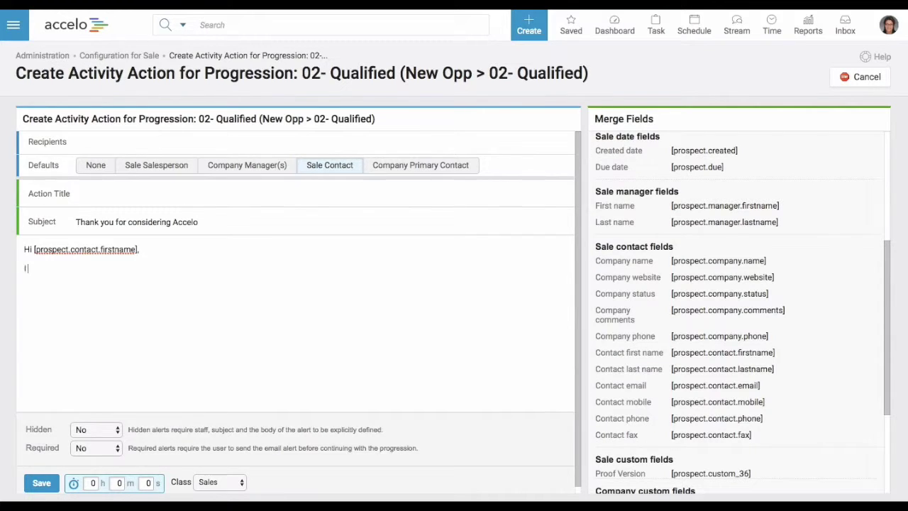
# Add the thank-you text with the [prospect.company.name] merge field after 'with', and save.
pyautogui.write('appreciate y')
pyautogui.write('our time today.')
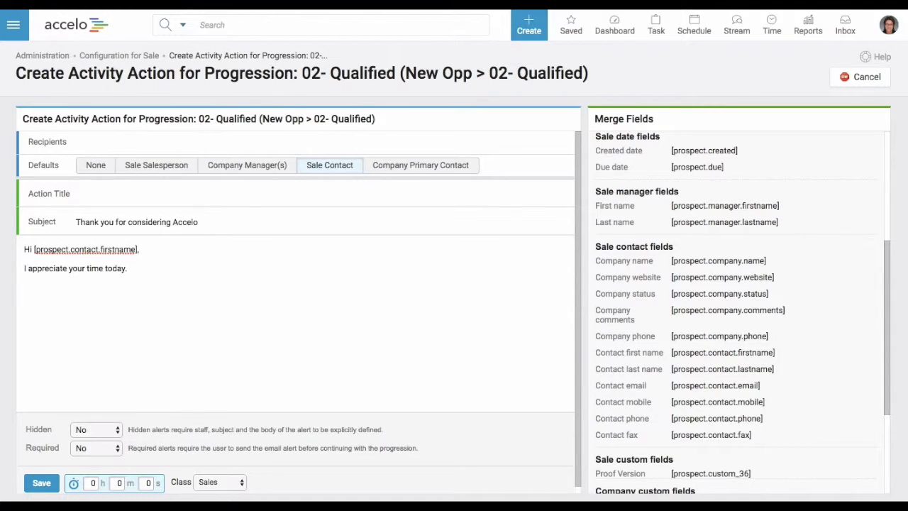
pyautogui.write(' look forward to')
pyautogui.write(' working with')
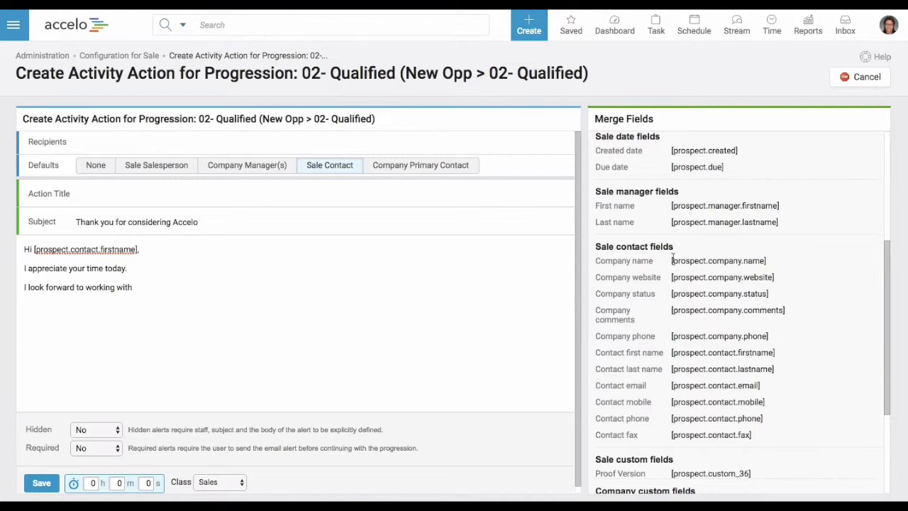
pyautogui.moveTo(670, 261); pyautogui.dragTo(776, 262)
pyautogui.hotkey('ctrl', 'c')
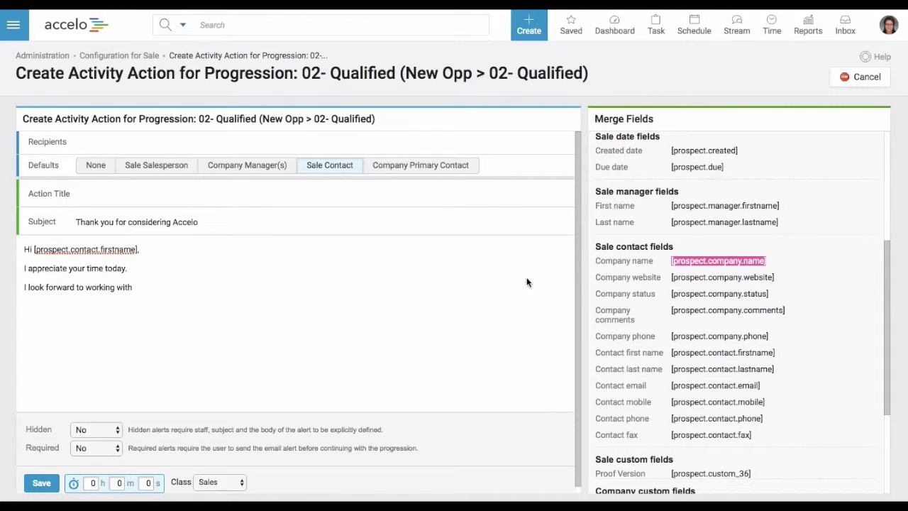
pyautogui.click(149, 289)
pyautogui.hotkey('ctrl', 'v')
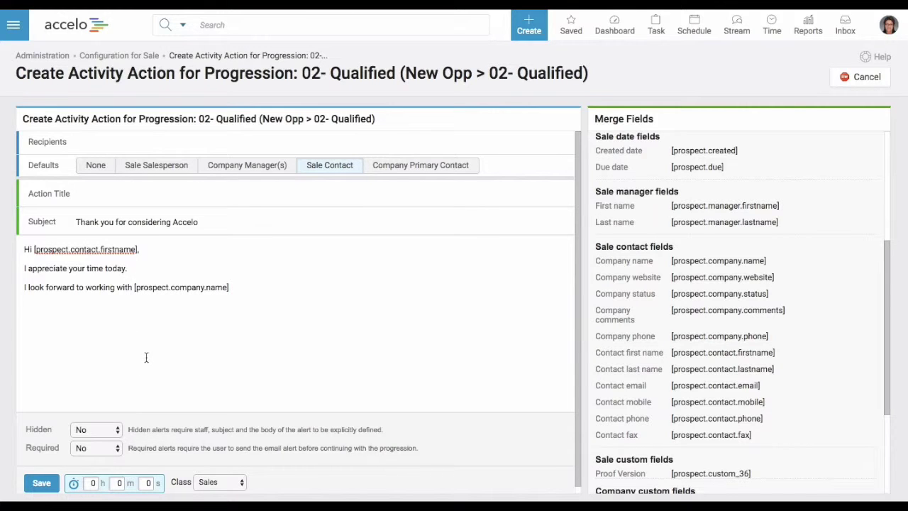
pyautogui.scroll(-1, 147, 353)
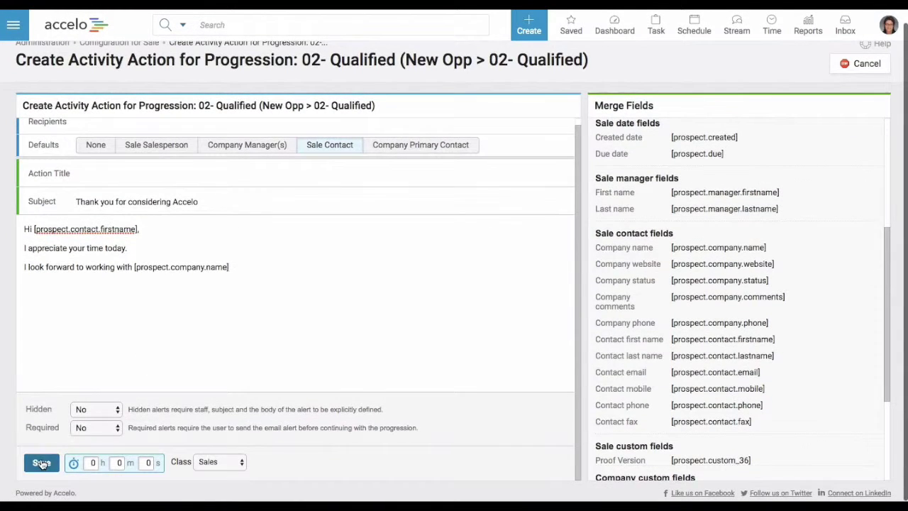
pyautogui.click(41, 461)
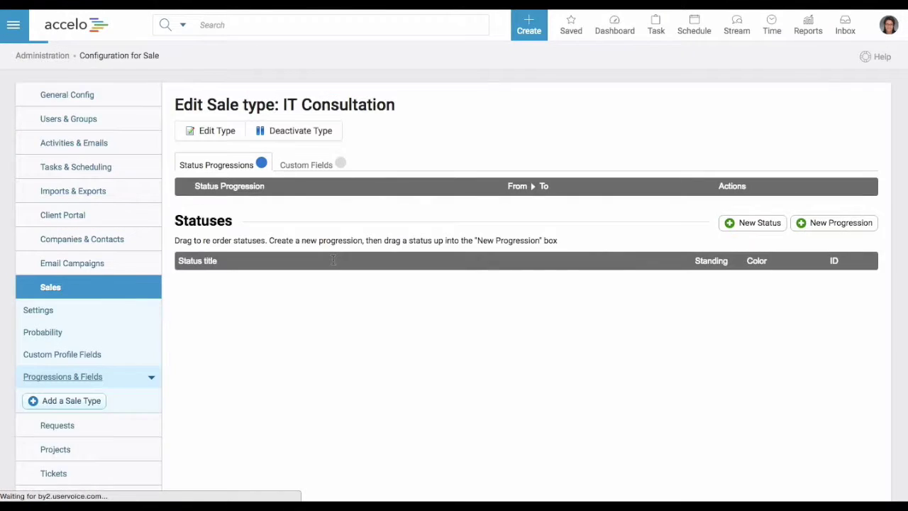
# Expand the New Opp to 02- Qualified row's '1 Action' list to view the activity alert.
pyautogui.scroll(-2, 640, 324)
pyautogui.scroll(-2, 640, 324)
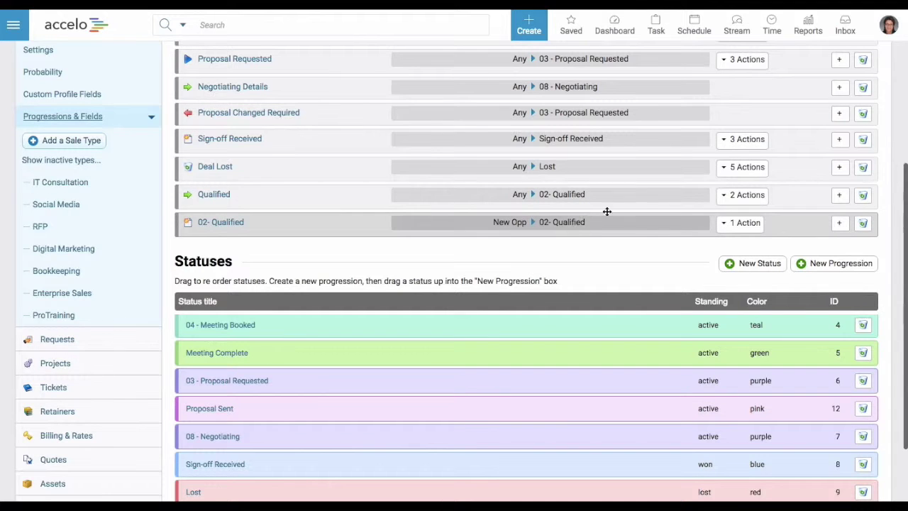
pyautogui.click(723, 224)
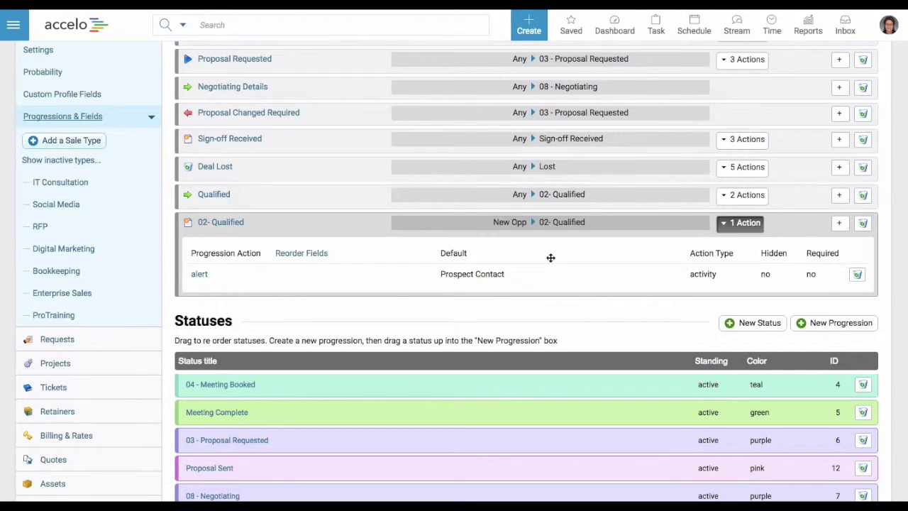